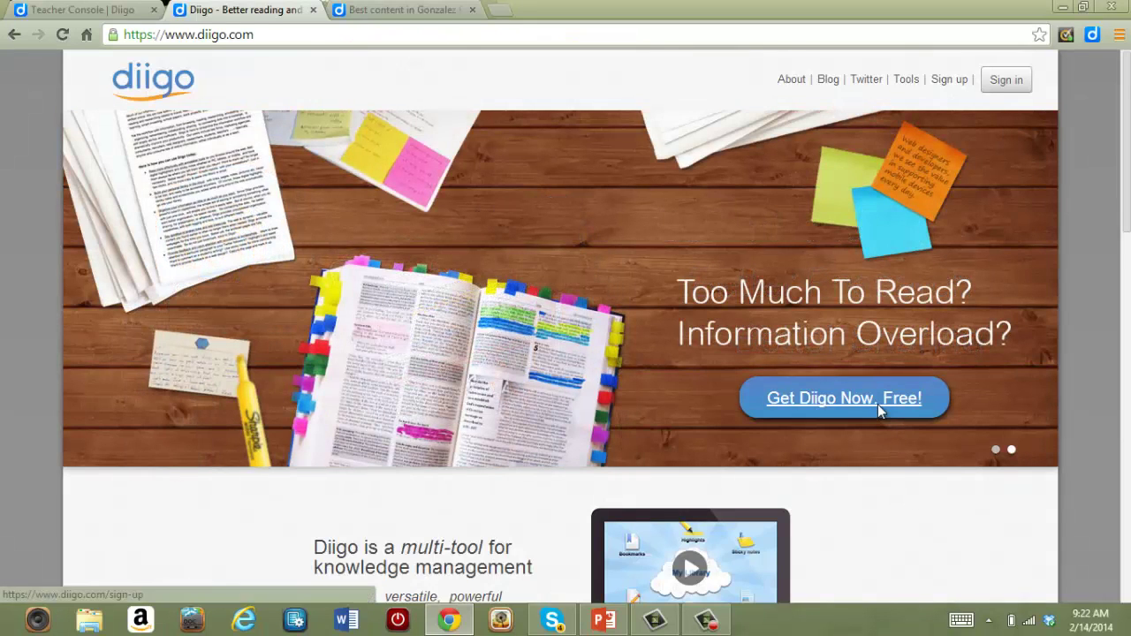
Open Diigo's free 'Create your account' sign-up form and scroll down to its Continue button
left_click(879, 407)
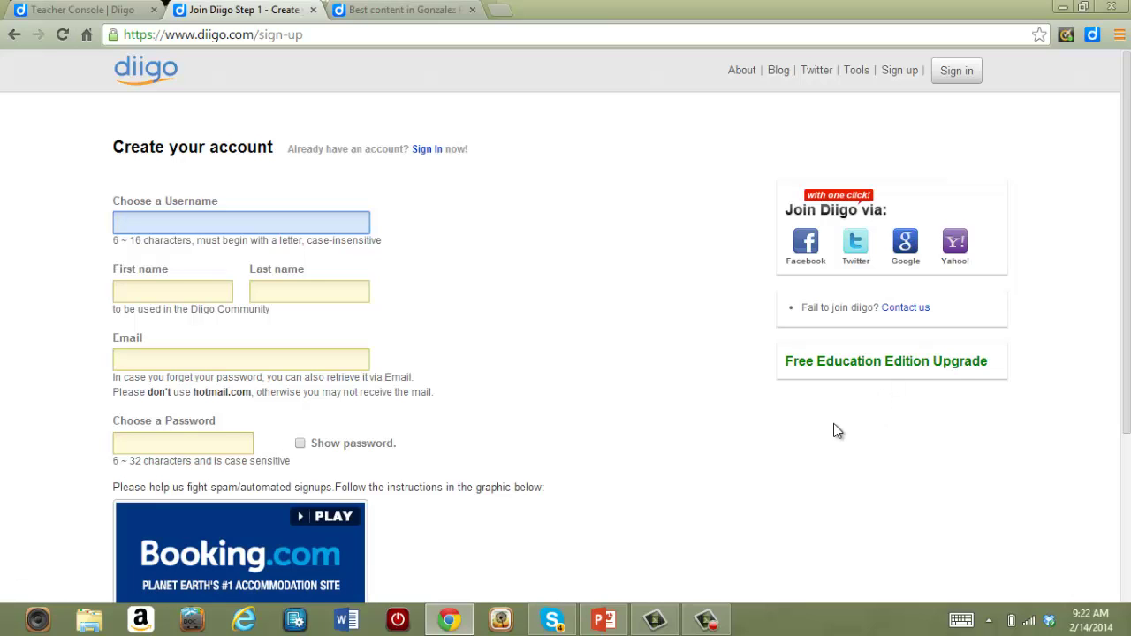
scroll(836, 431, "down", 3)
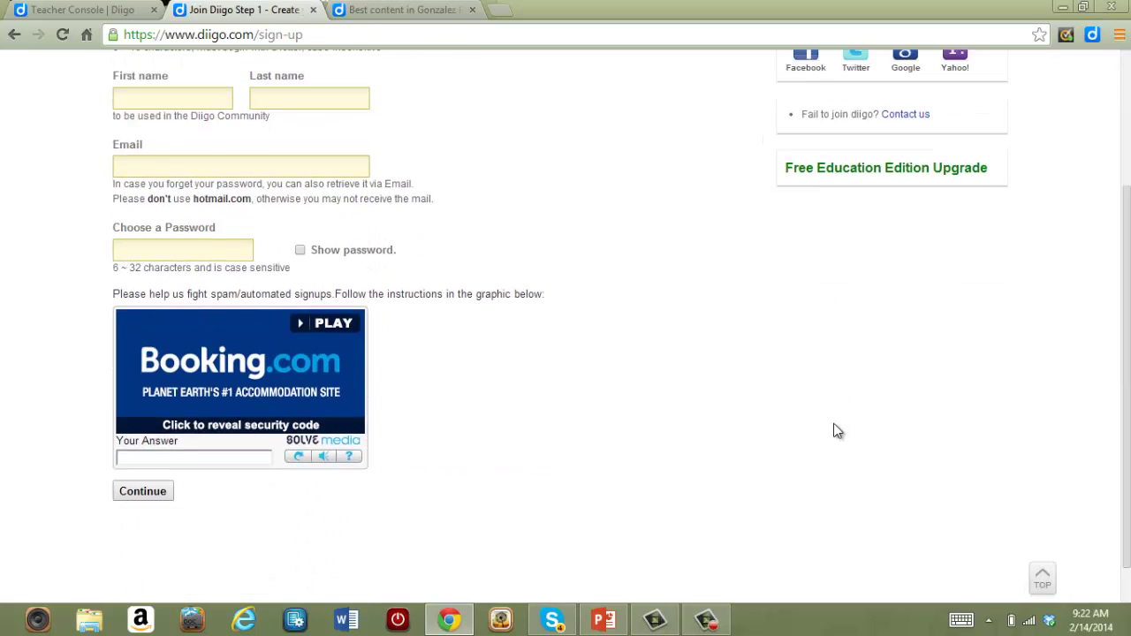
scroll(835, 431, "down", 1)
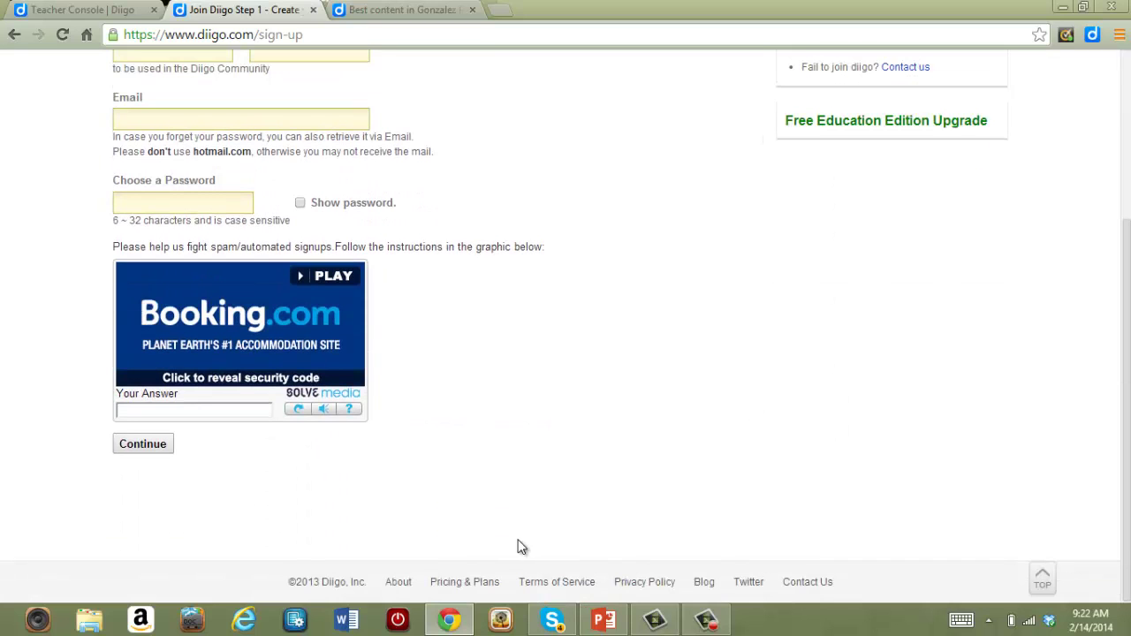
Review the Pricing & Plans page and detailed plan comparison, then go back to the Teacher Console
left_click(464, 585)
scroll(1007, 456, "down", 2)
scroll(972, 459, "down", 1)
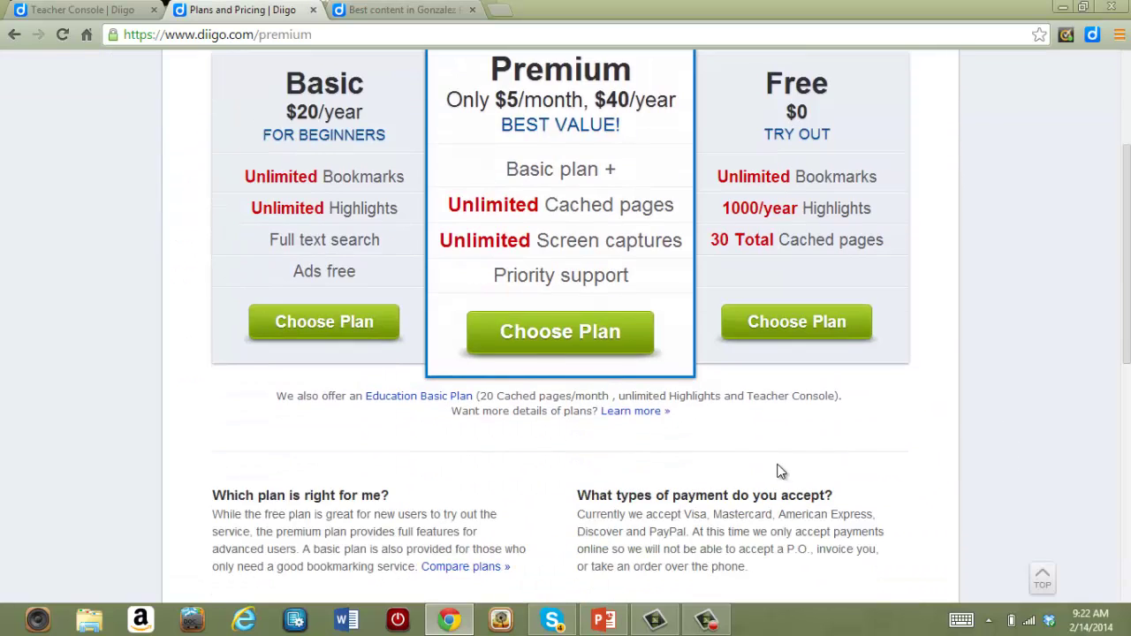
left_click(623, 412)
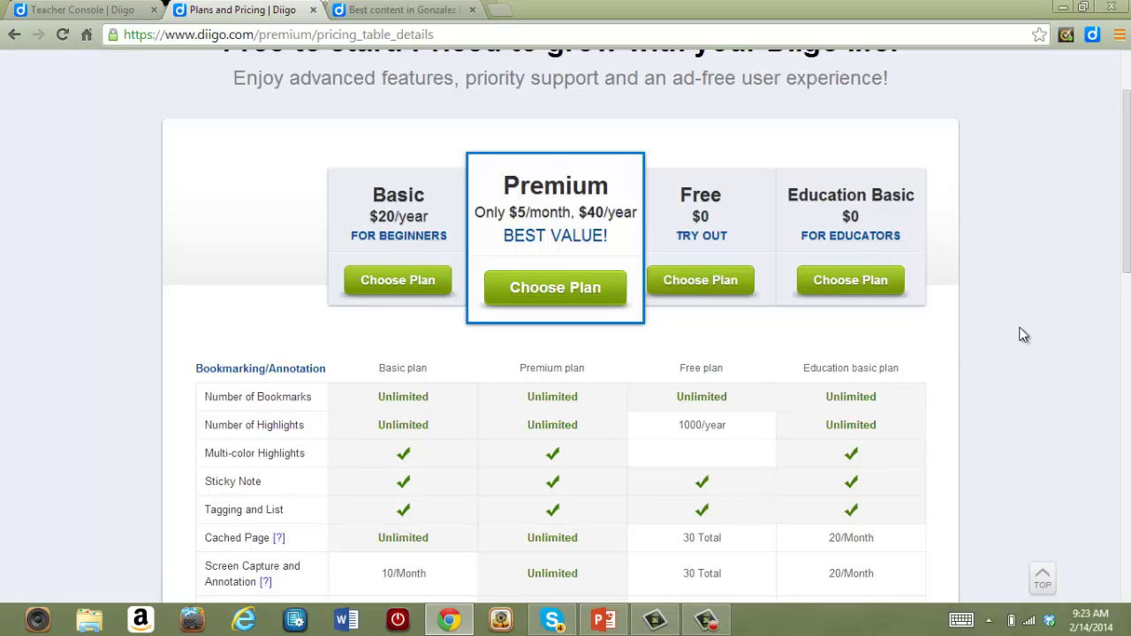
key("alt+Left")
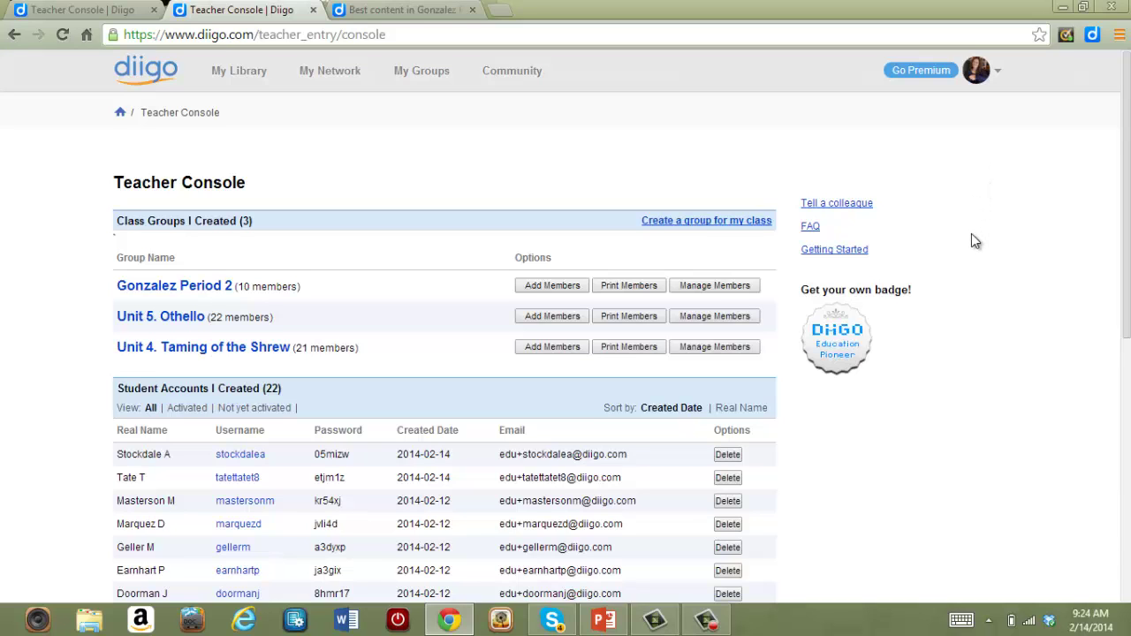
scroll(971, 235, "down", 2)
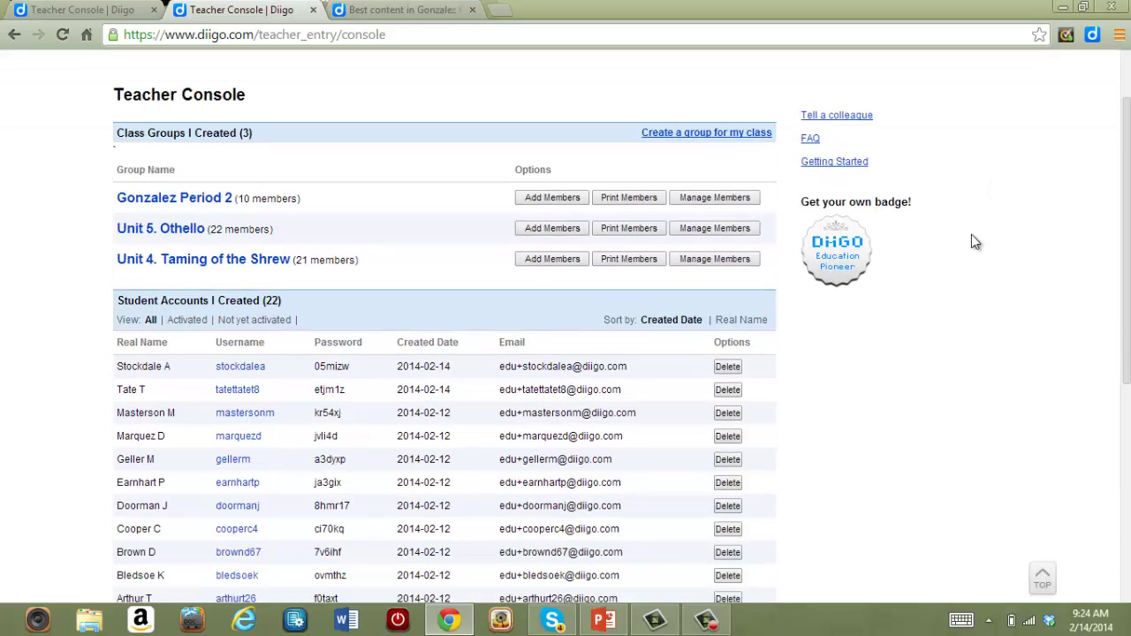
scroll(972, 234, "up", 2)
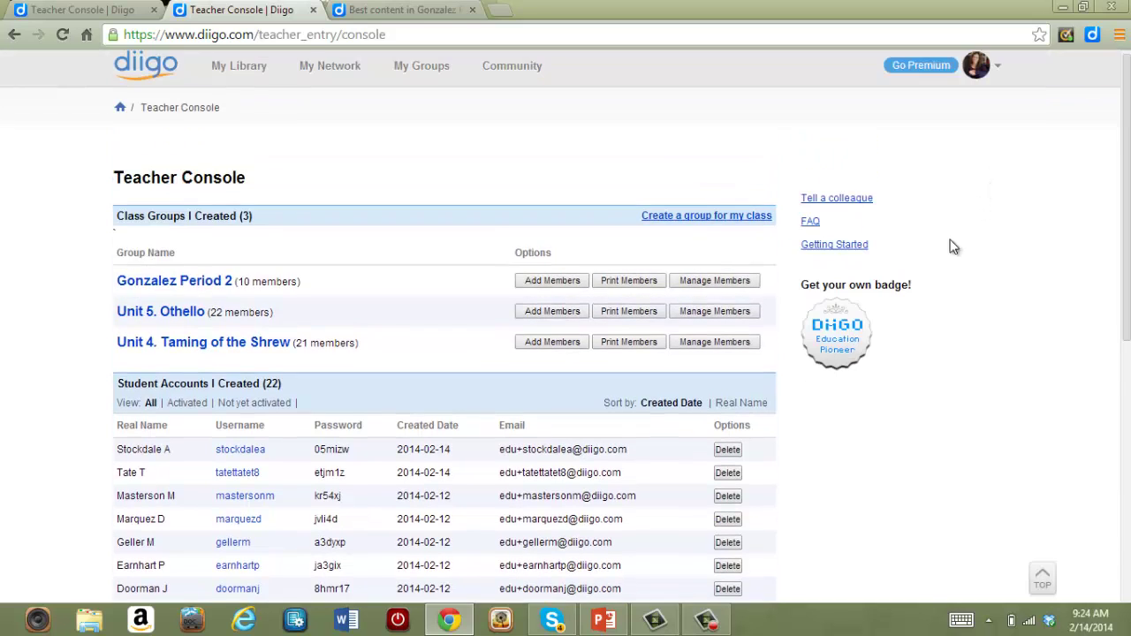
left_click(629, 315)
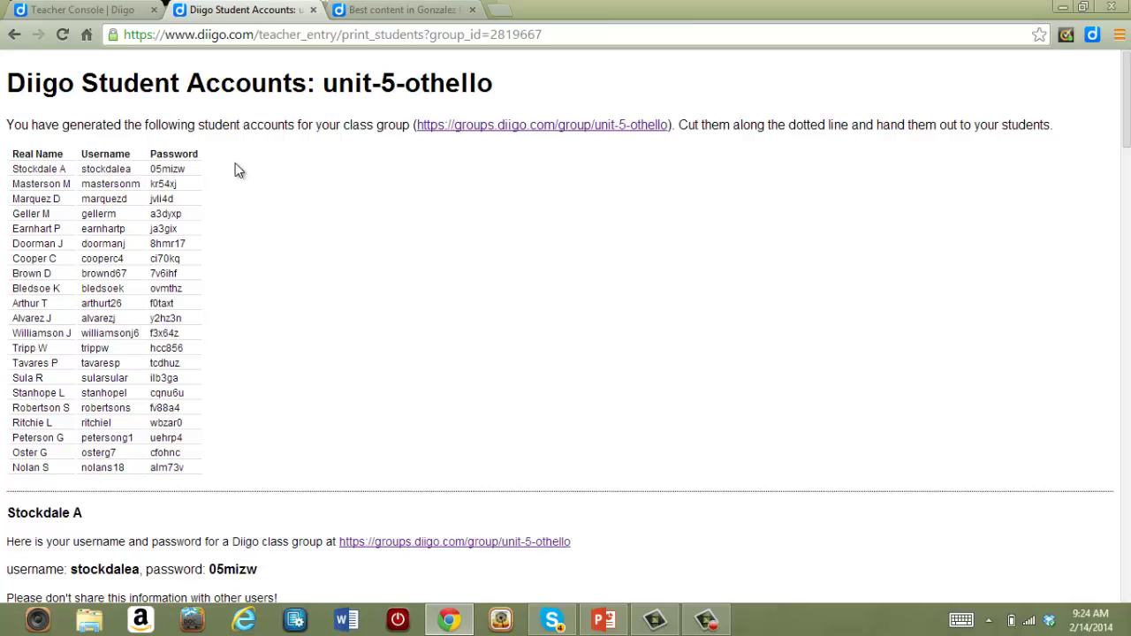
scroll(431, 299, "down", 1)
scroll(431, 301, "down", 4)
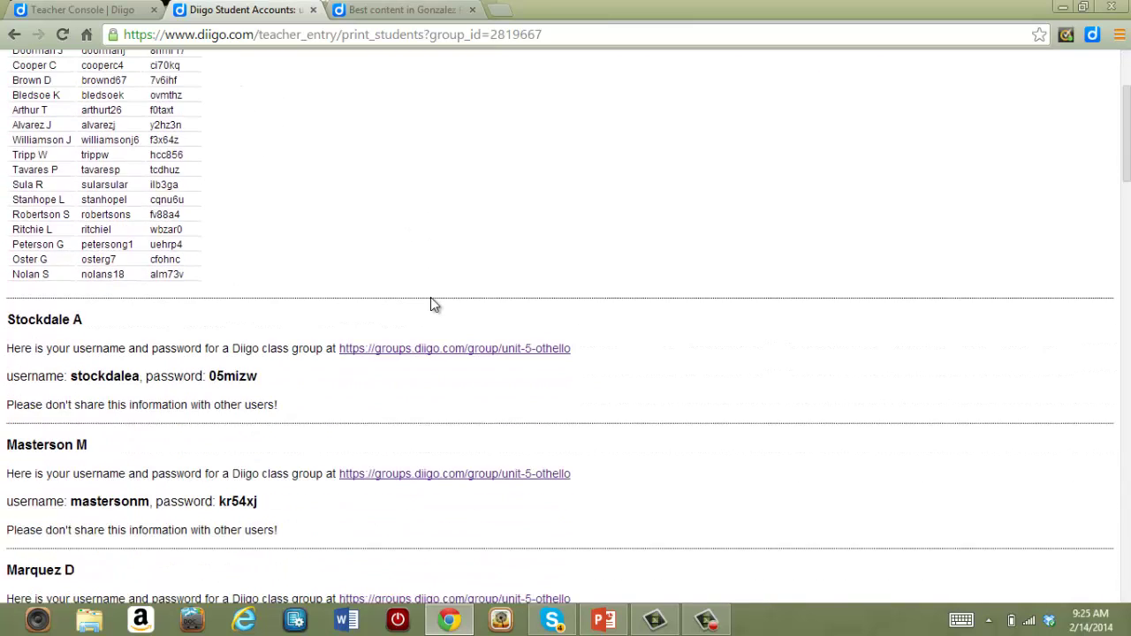
scroll(431, 305, "down", 1)
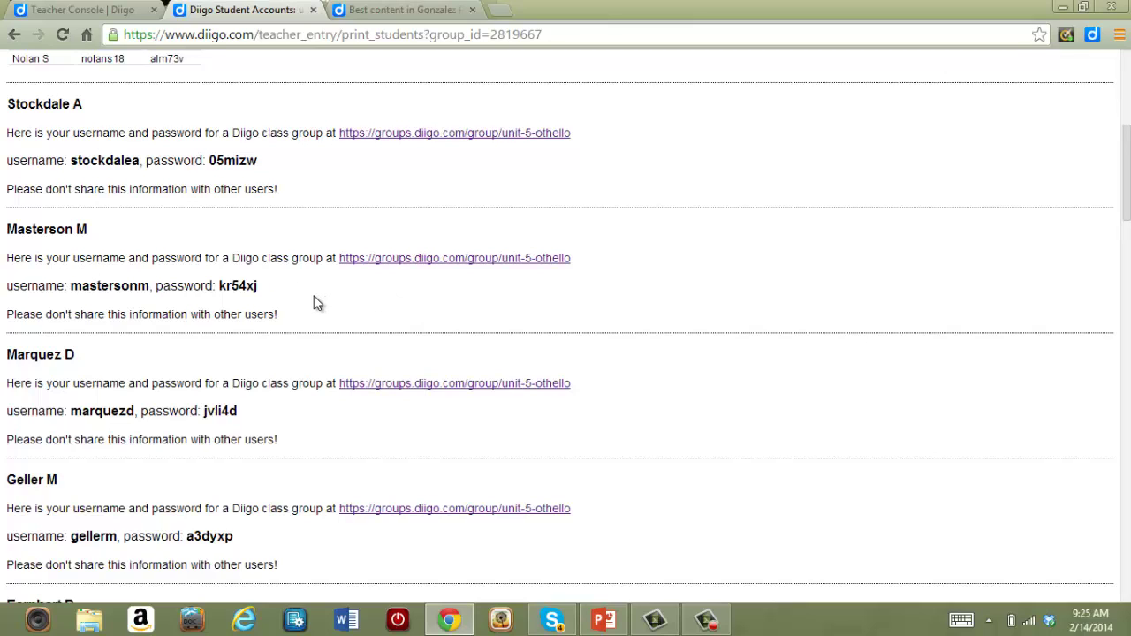
key("alt+Left")
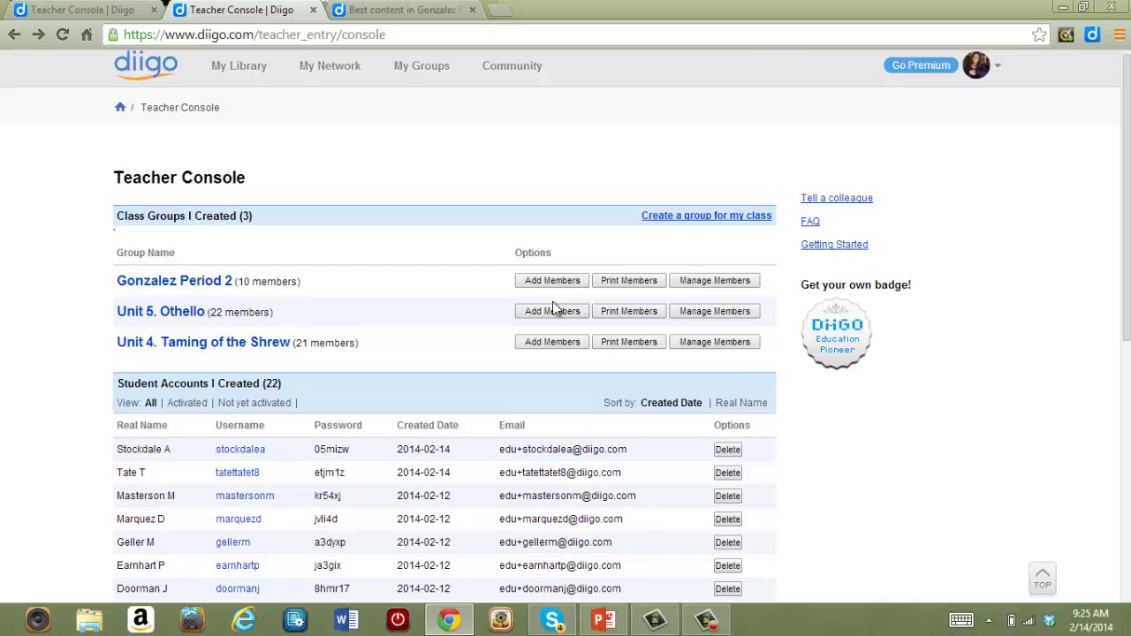
Choose Add Members for Gonzalez Period 2 and pick creating new student accounts
left_click(532, 283)
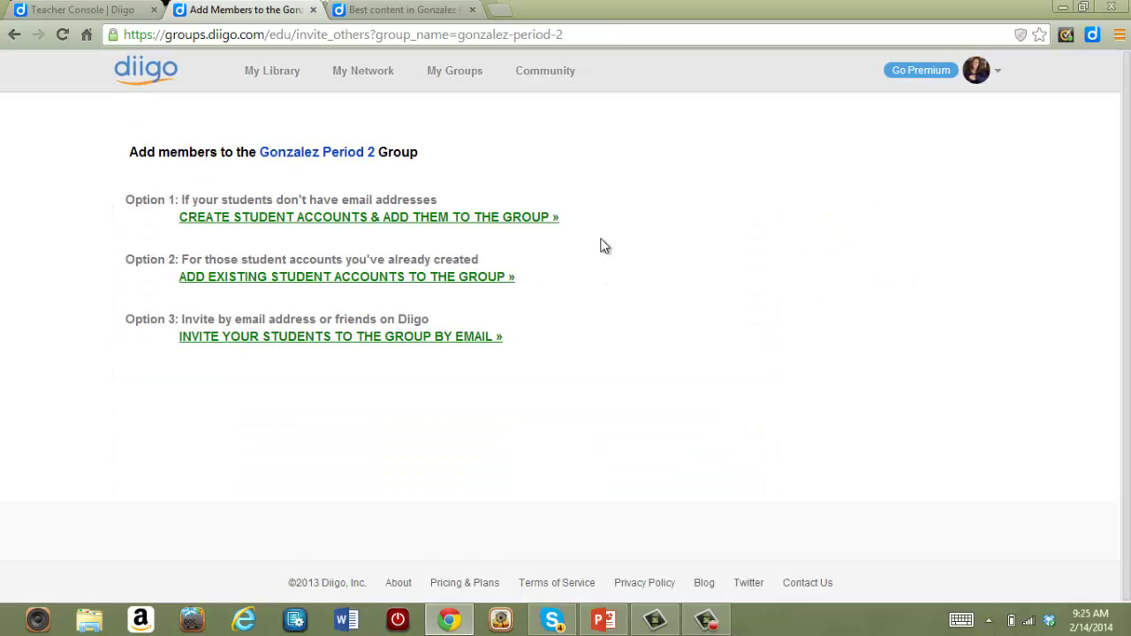
left_click(538, 219)
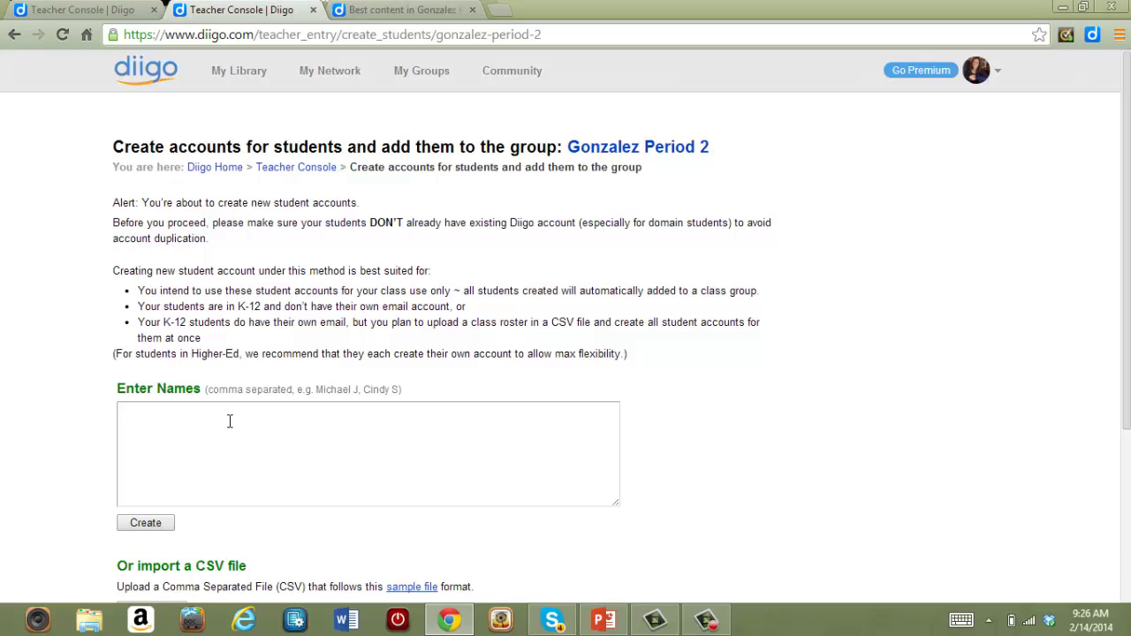
left_click(152, 422)
type("Johnson K, Martin J")
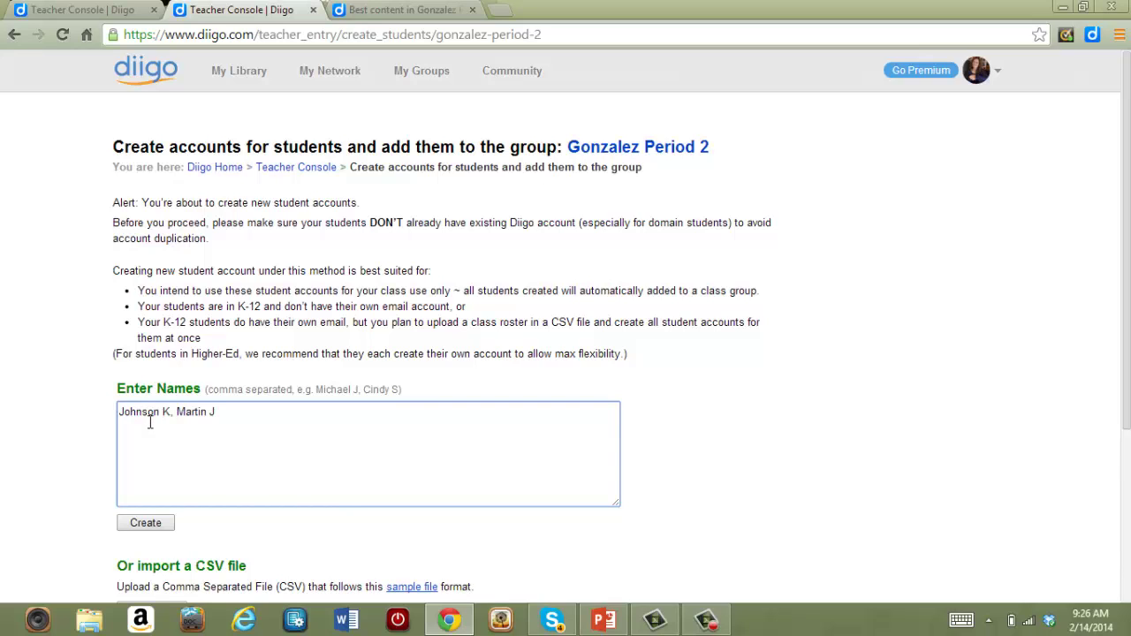
right_click(88, 523)
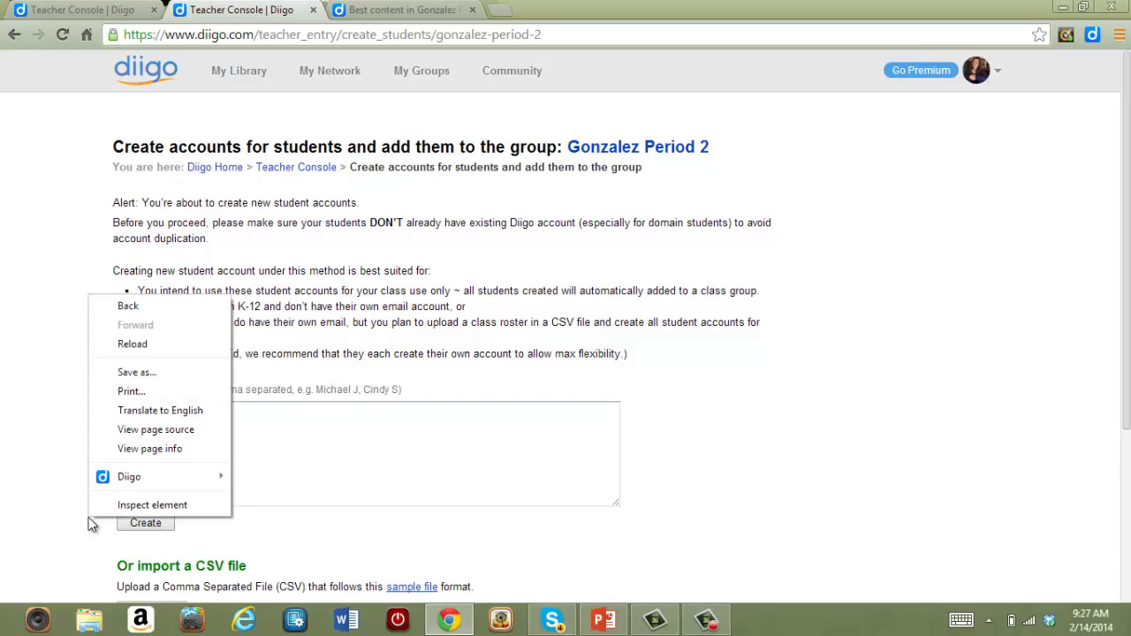
scroll(91, 524, "down", 2)
scroll(92, 524, "down", 1)
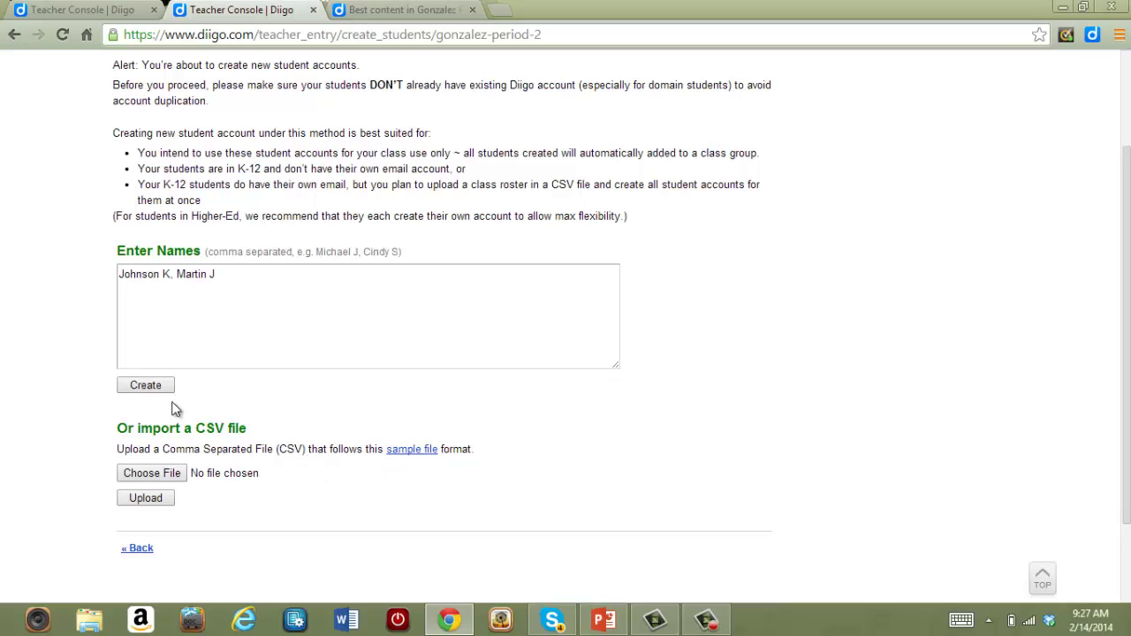
left_click(151, 387)
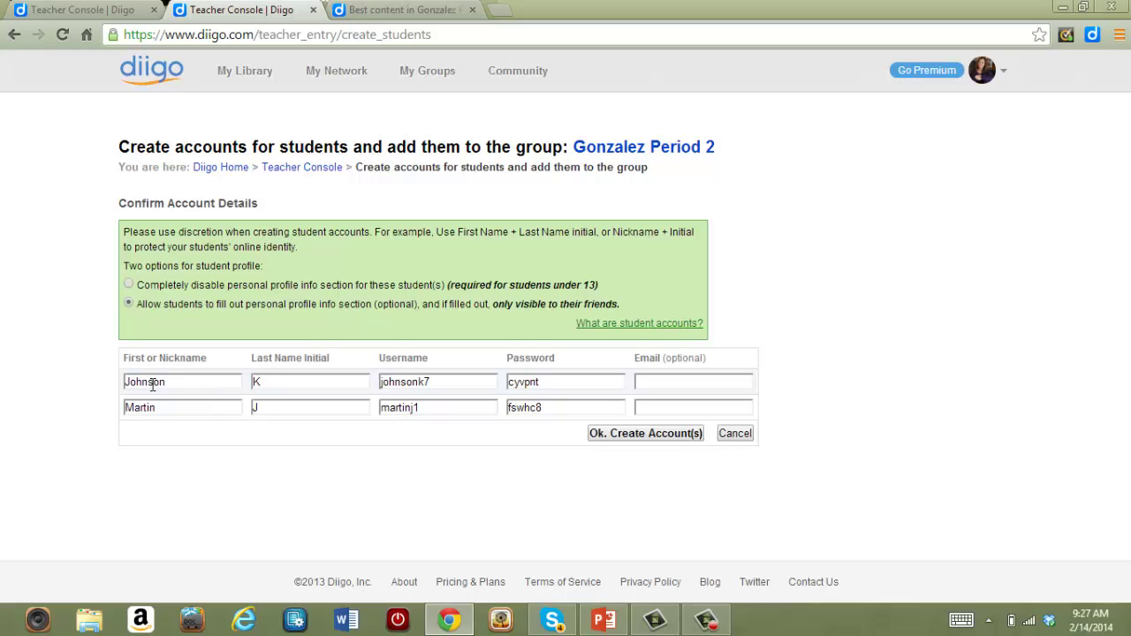
left_click(643, 433)
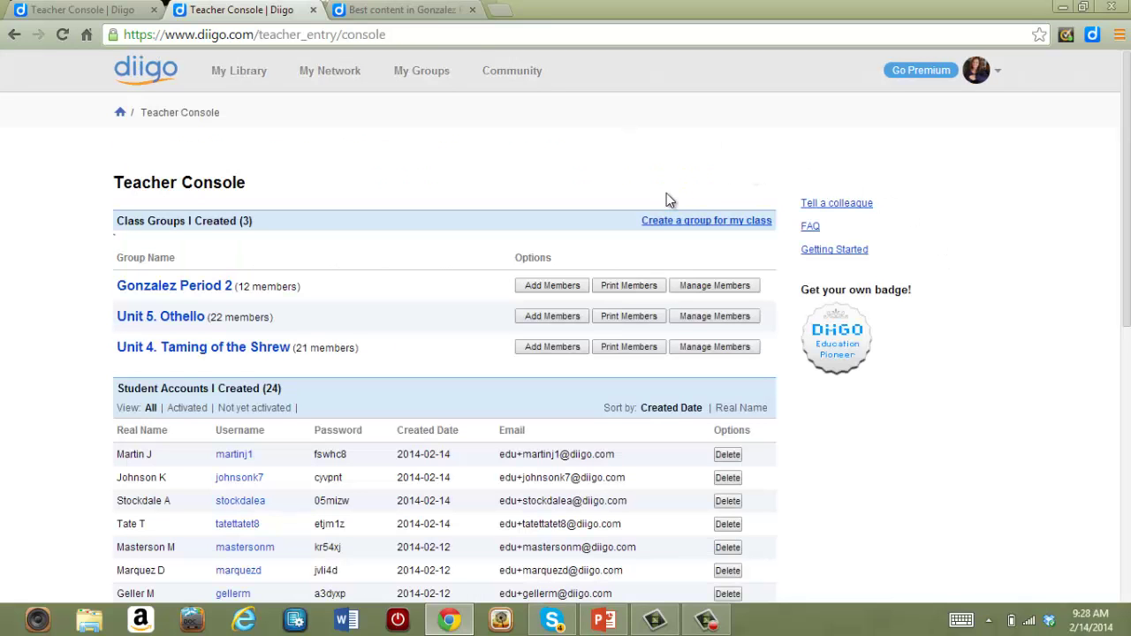
left_click(554, 285)
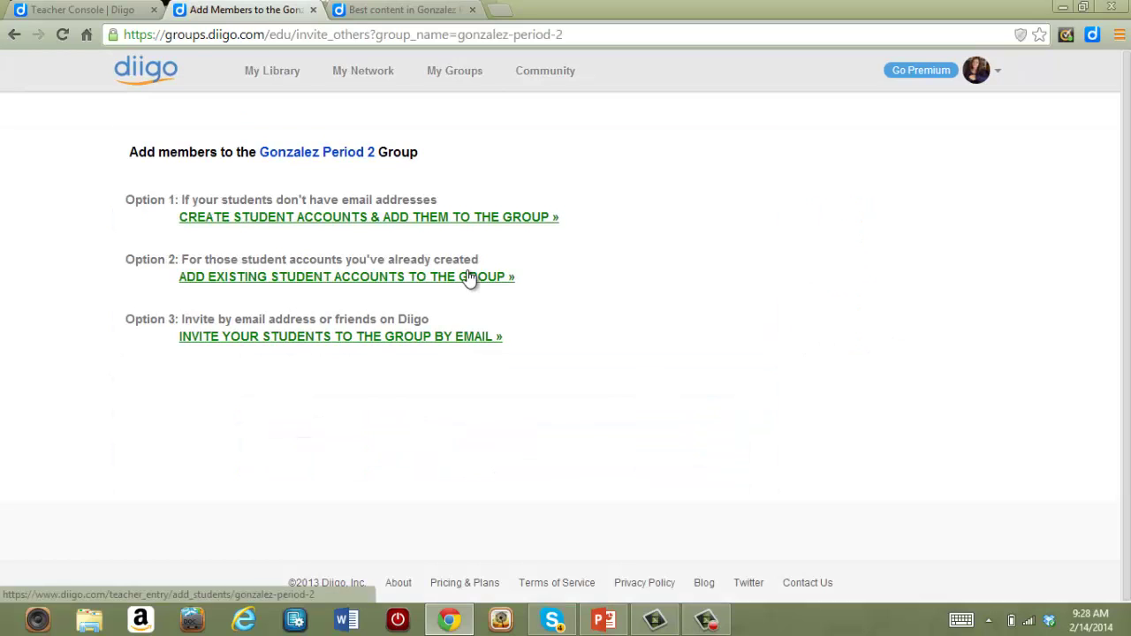
left_click(469, 276)
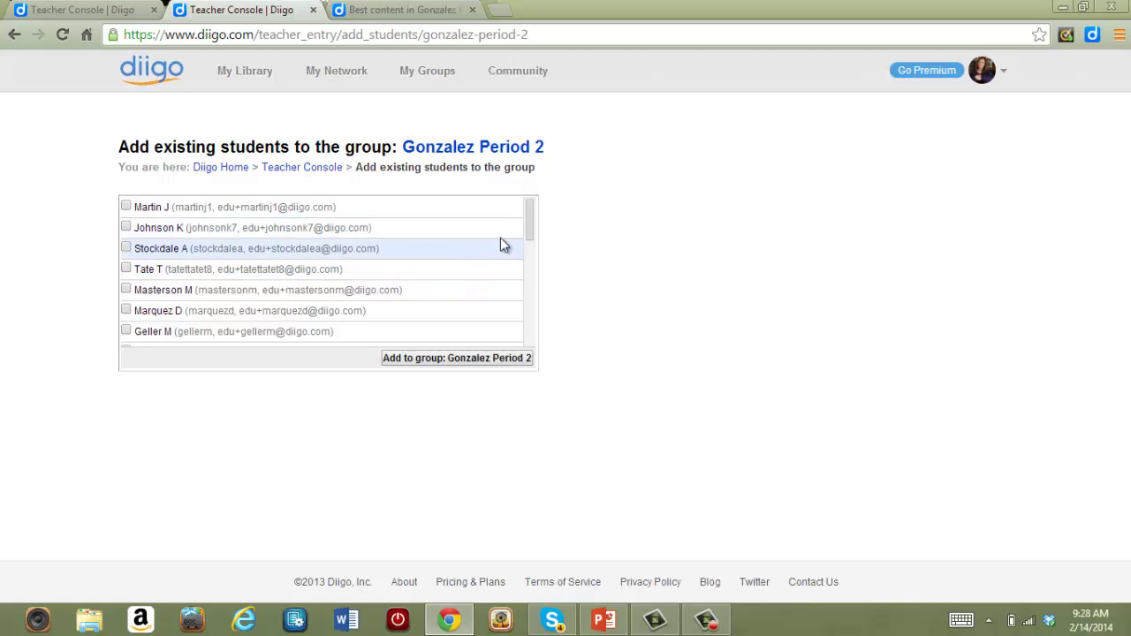
left_click(126, 249)
left_click(127, 268)
left_click(126, 290)
left_click(417, 361)
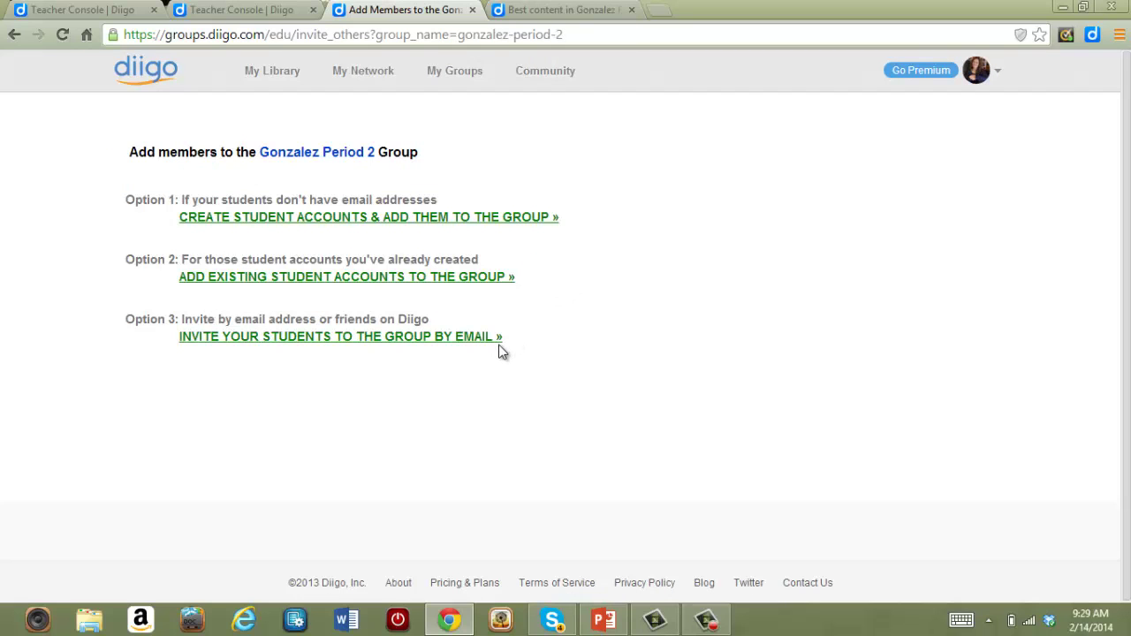
Invite one student to Gonzalez Period 2 by entering their e-mail address under External Emails
left_click(455, 337)
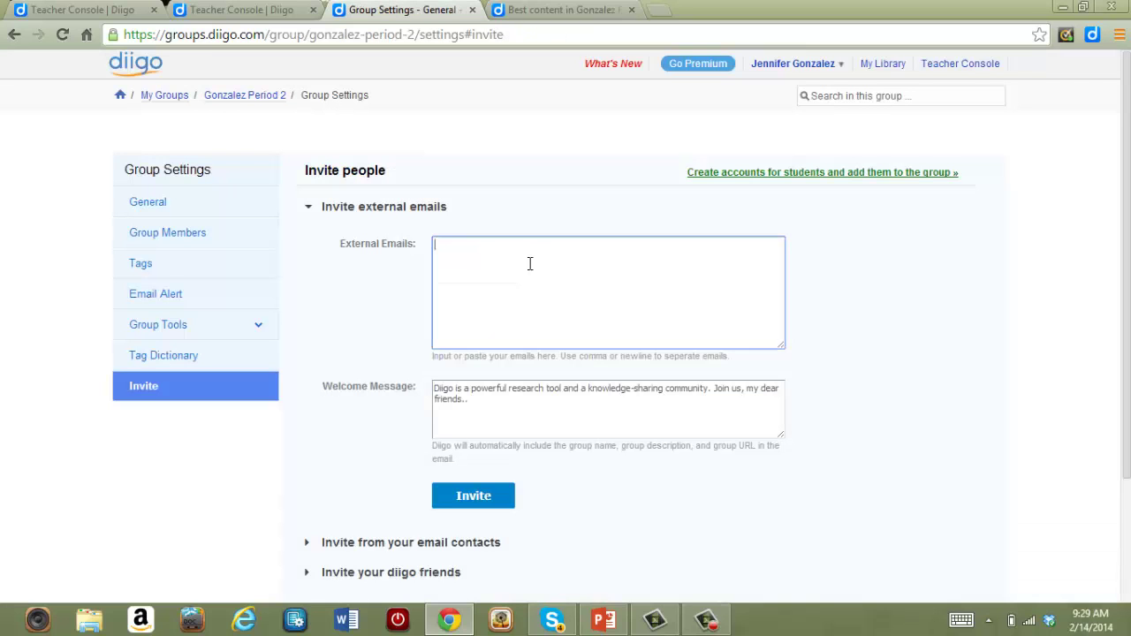
type("johnd@example.com")
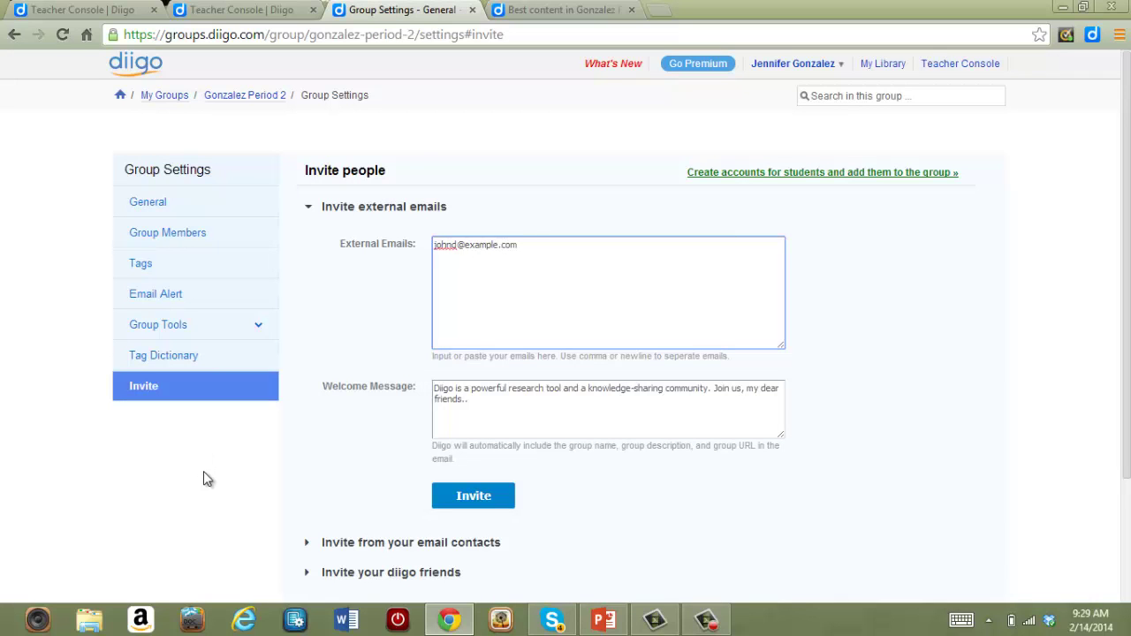
left_click(462, 504)
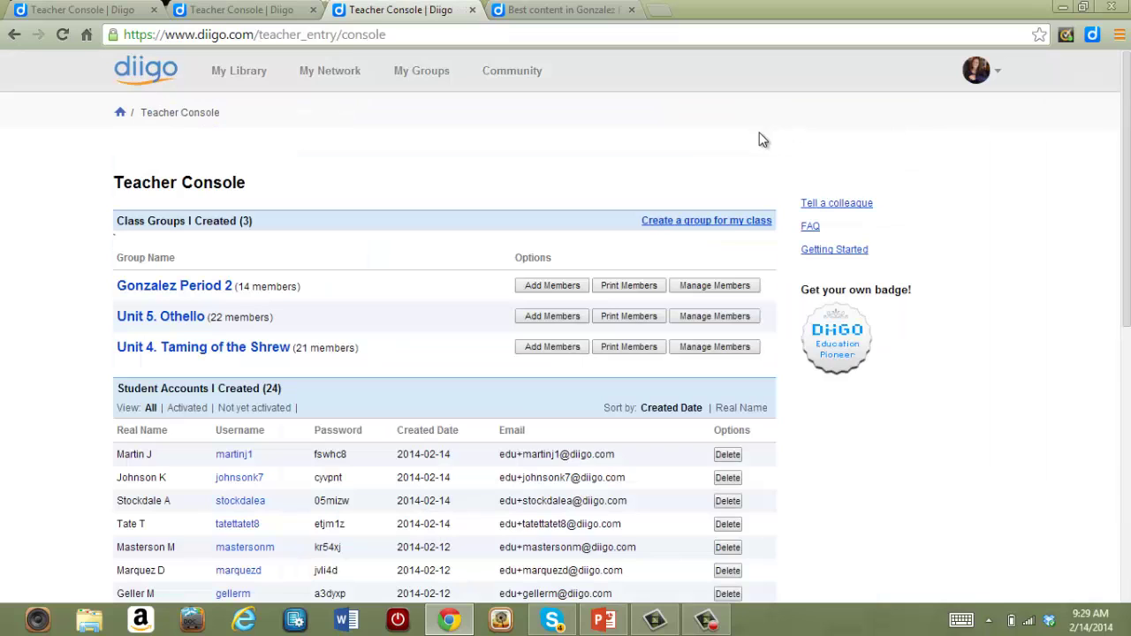
Create a new Private class group named 'Gonzalez Period 1'
left_click(723, 221)
left_click(427, 191)
type("Gonzalez Period 1")
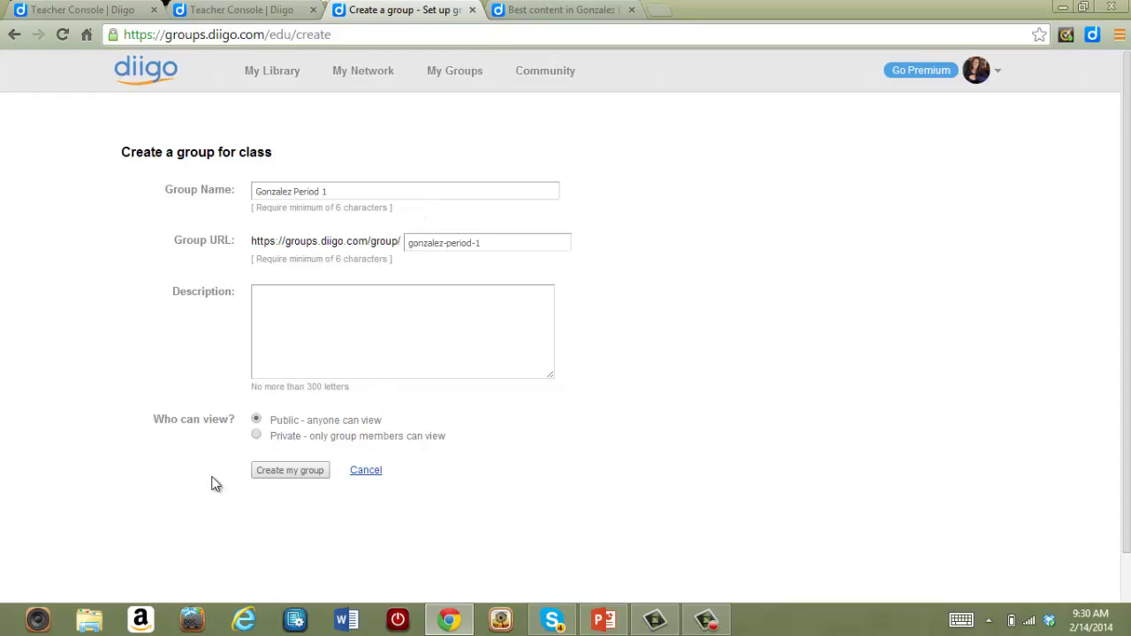
left_click(256, 434)
left_click(289, 472)
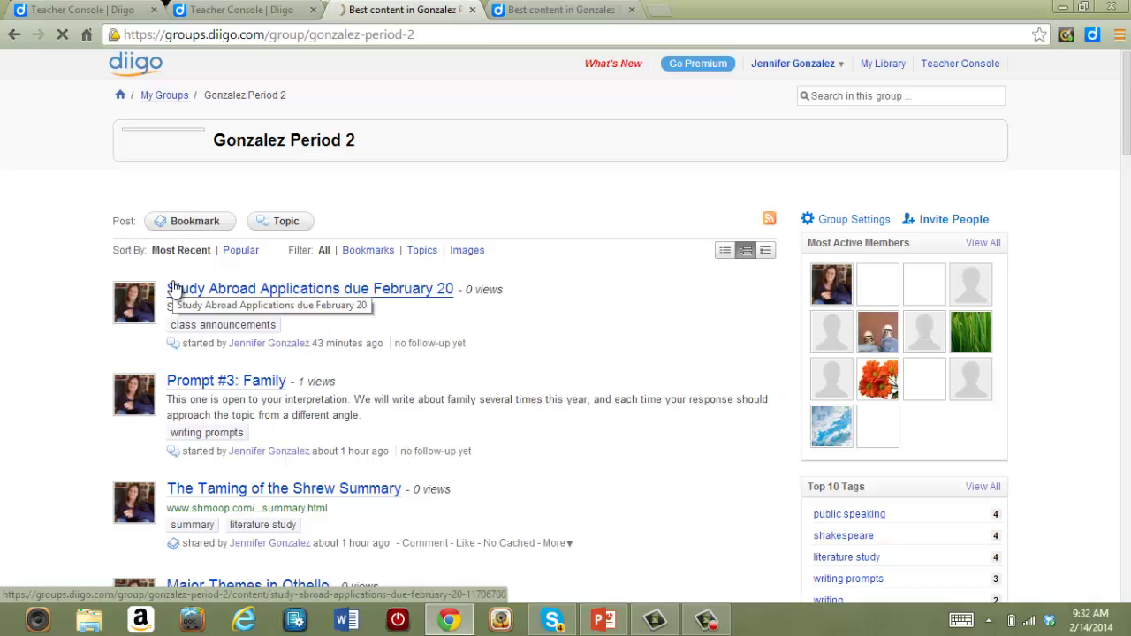
Scroll through the Gonzalez Period 2 group's posts and Top 10 Tags list
scroll(68, 349, "down", 2)
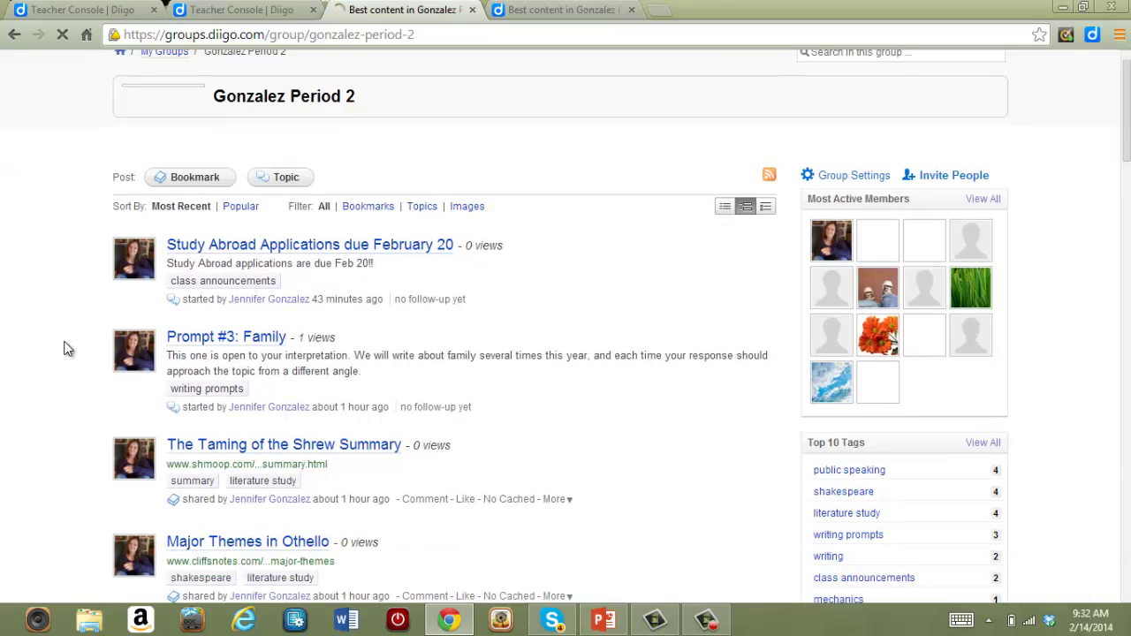
scroll(68, 349, "up", 2)
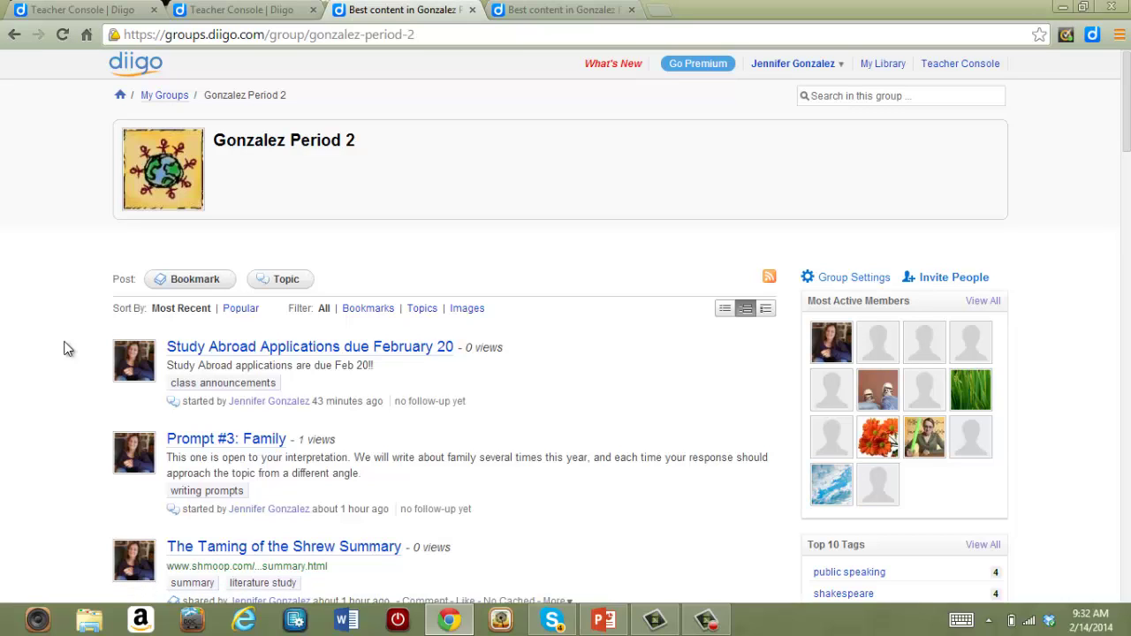
scroll(68, 349, "down", 2)
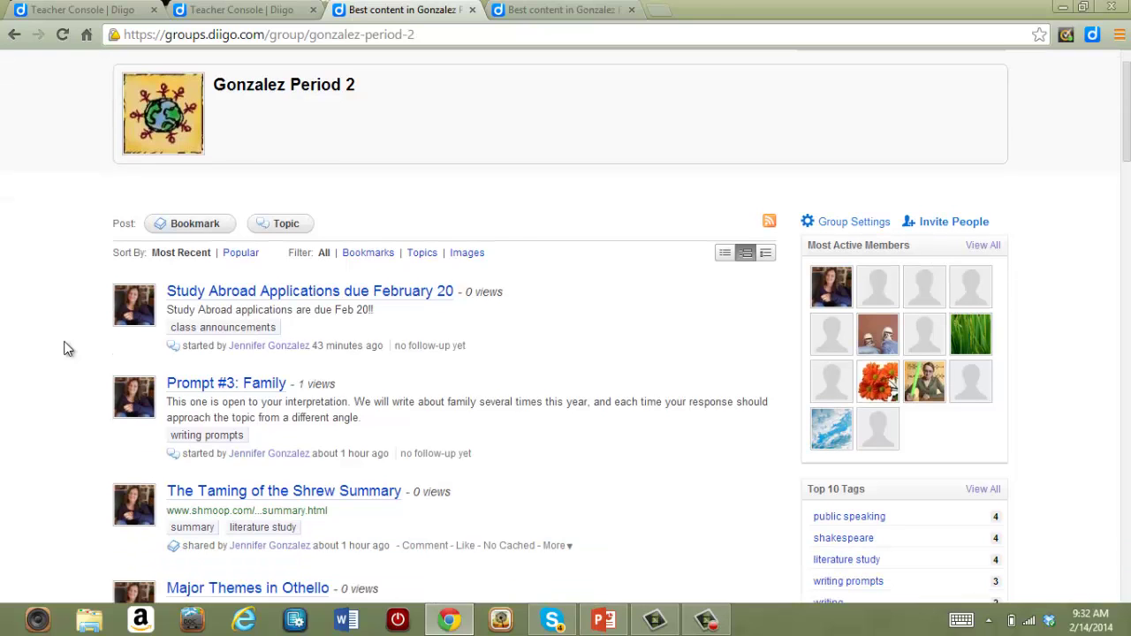
scroll(68, 349, "down", 2)
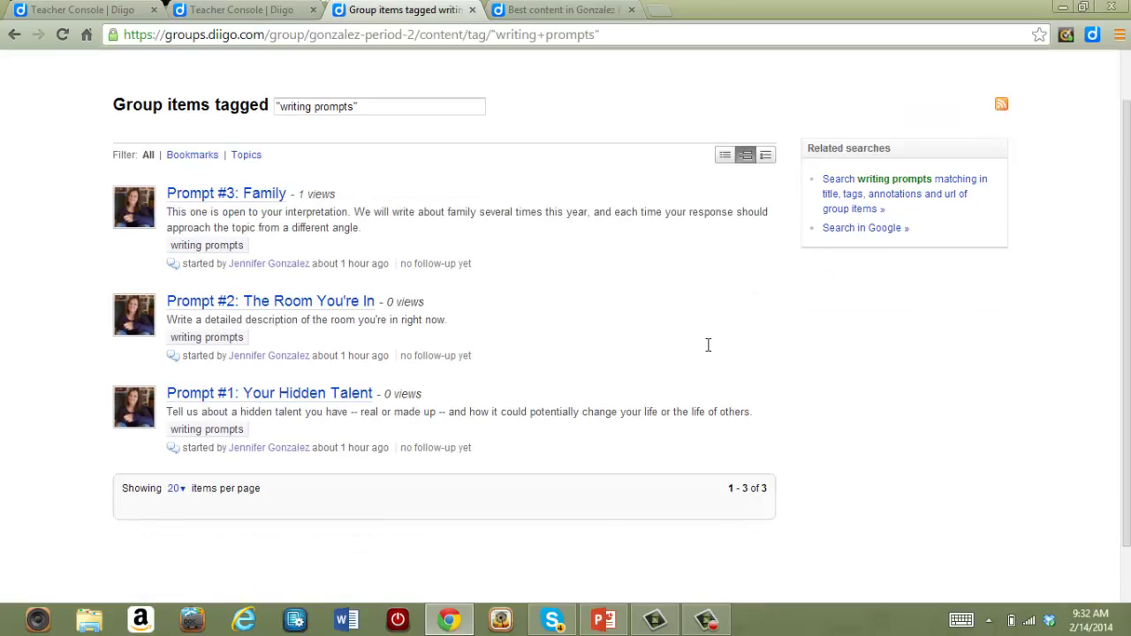
Scroll up to review the three 'writing prompts' items in Gonzalez Period 2
scroll(709, 349, "up", 3)
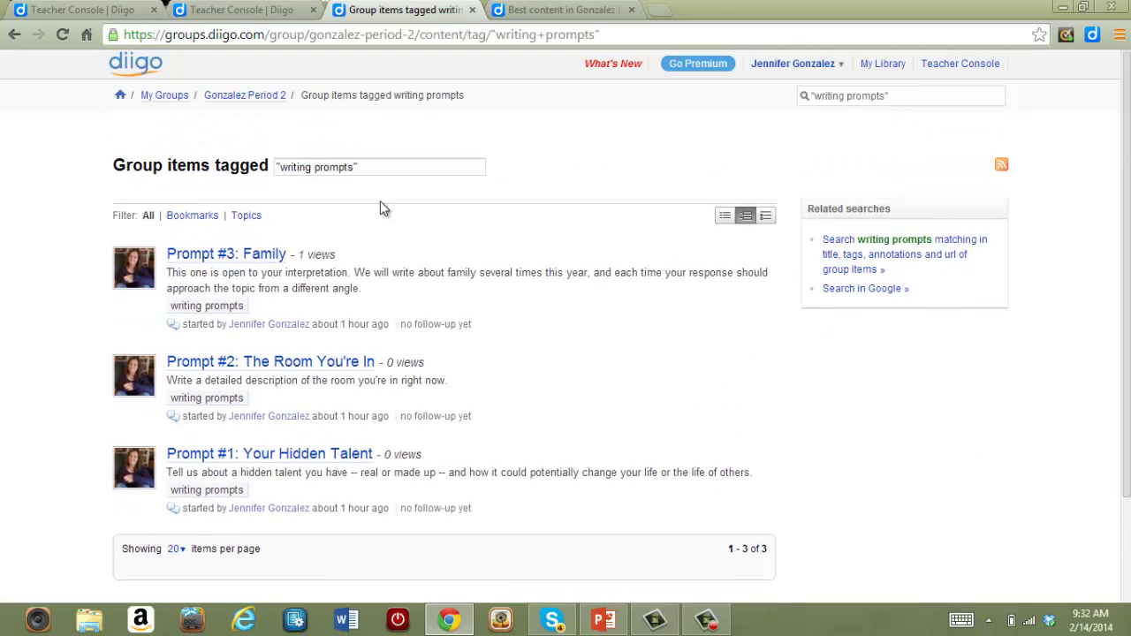